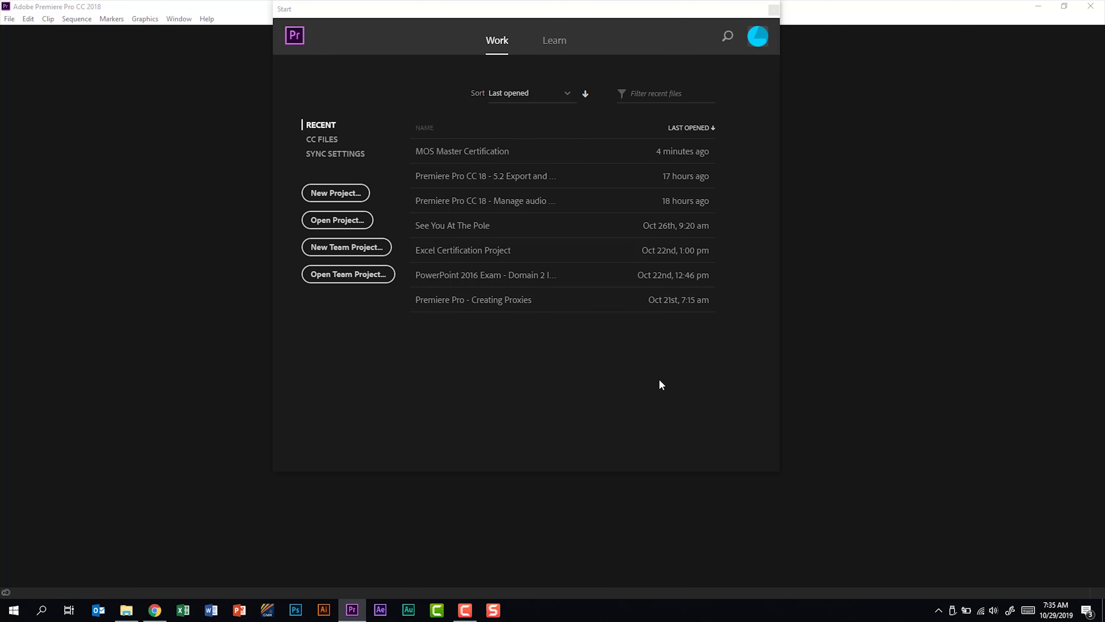
- Create a new project named 'Premiere Pro CC 18 Exam - Domain 2 Project Setup and Interface' saved in the Domain 2 folder
click(350, 196)
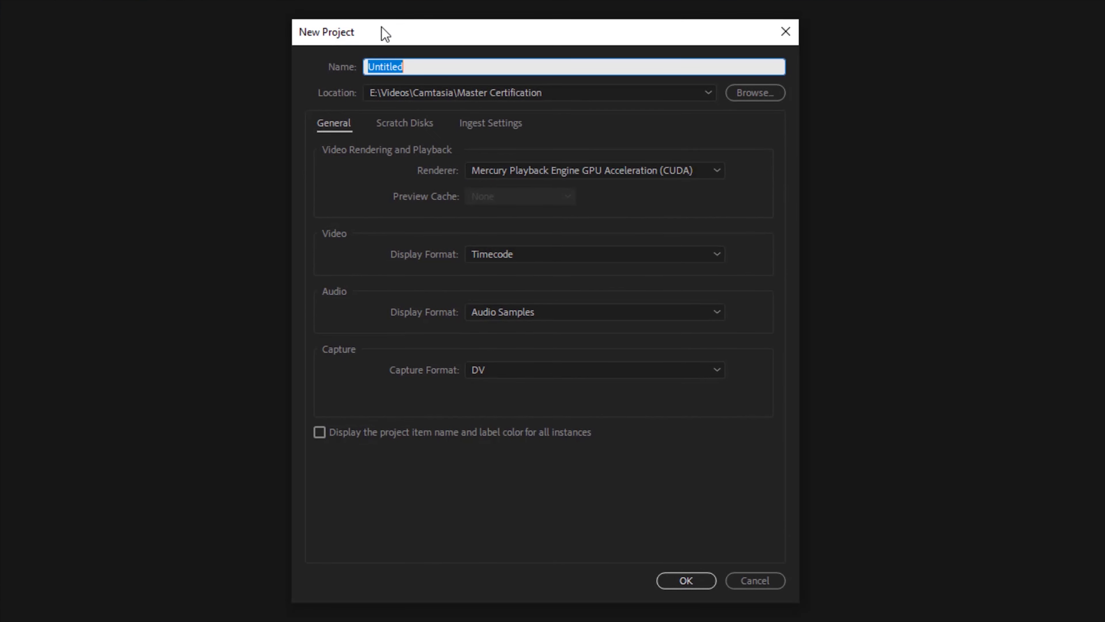
text(Premiere Pro CC 18 )
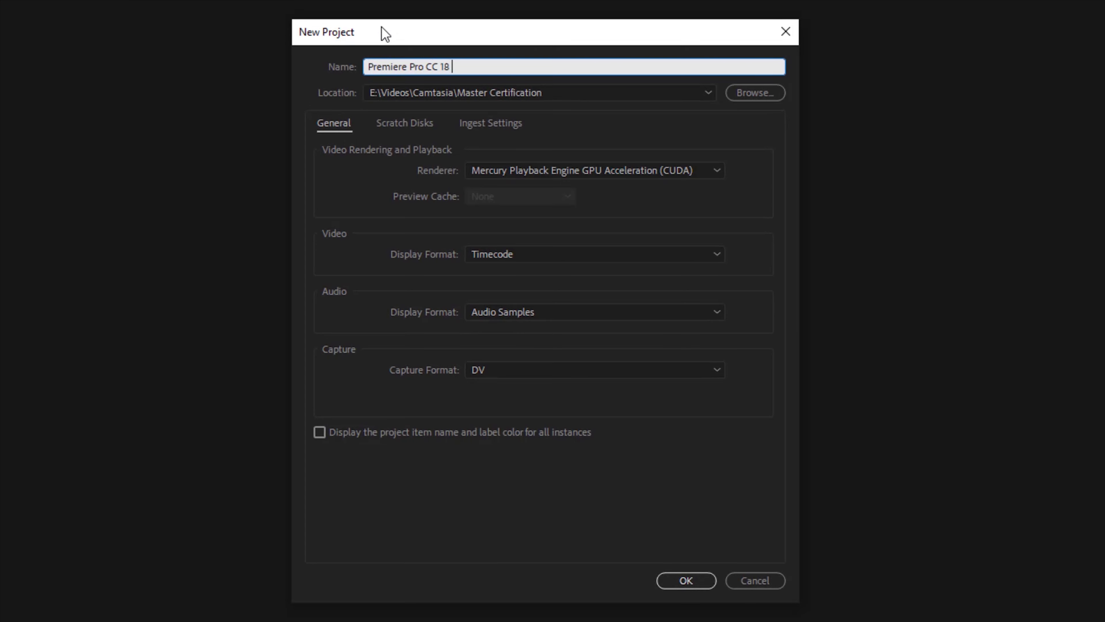
text(Exam - Domain 2 Project Setup and Interface)
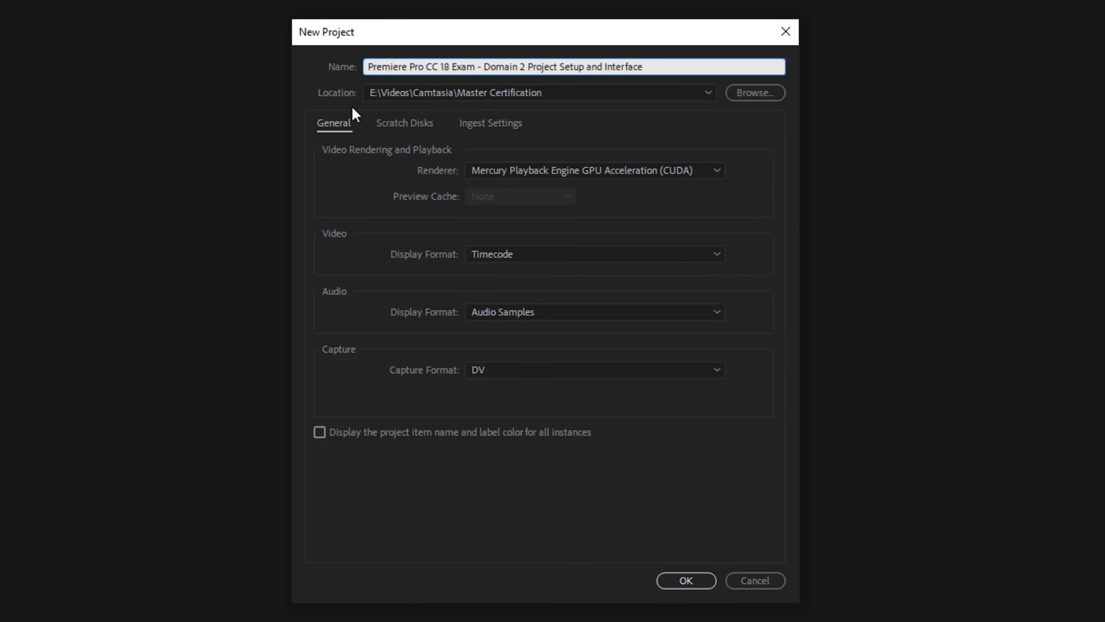
click(740, 98)
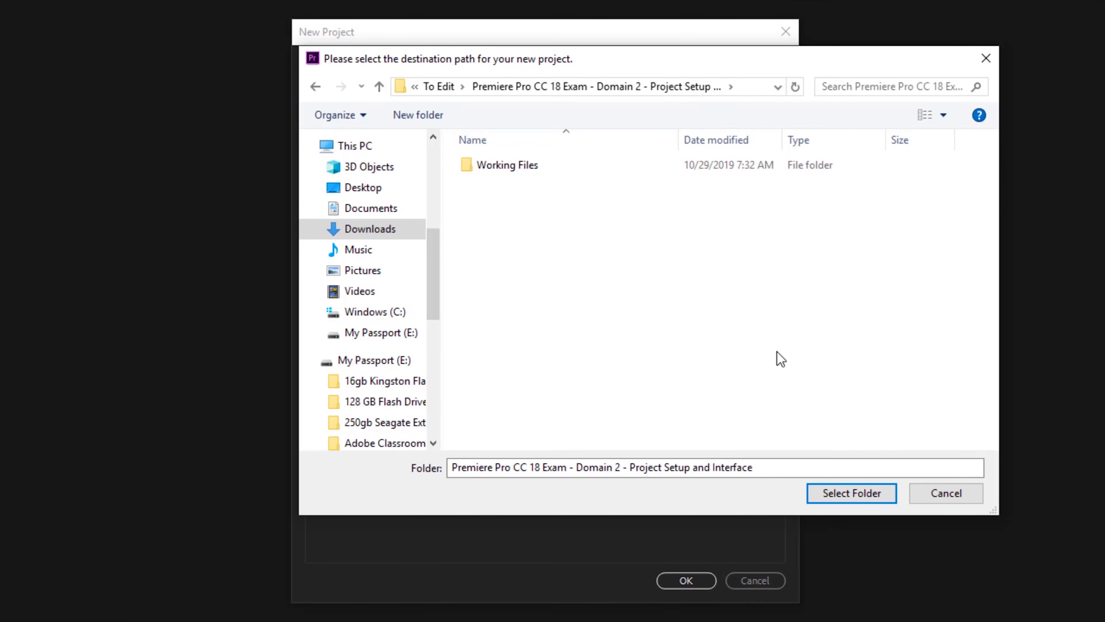
click(853, 494)
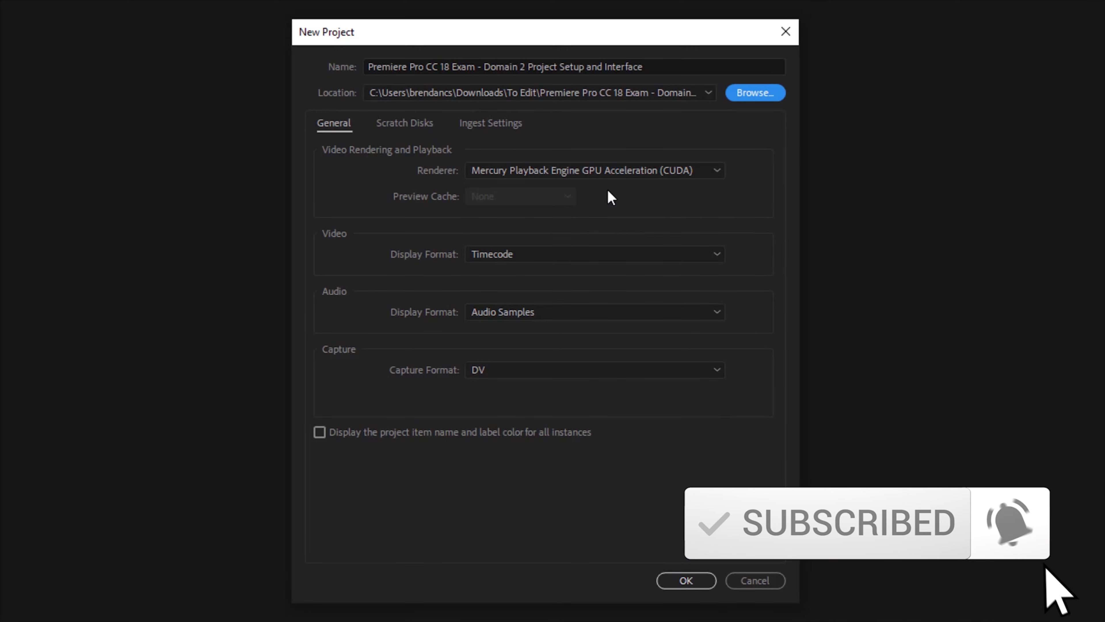
- Keep CUDA GPU acceleration as the renderer and review the Scratch Disks and Ingest Settings tabs
click(709, 174)
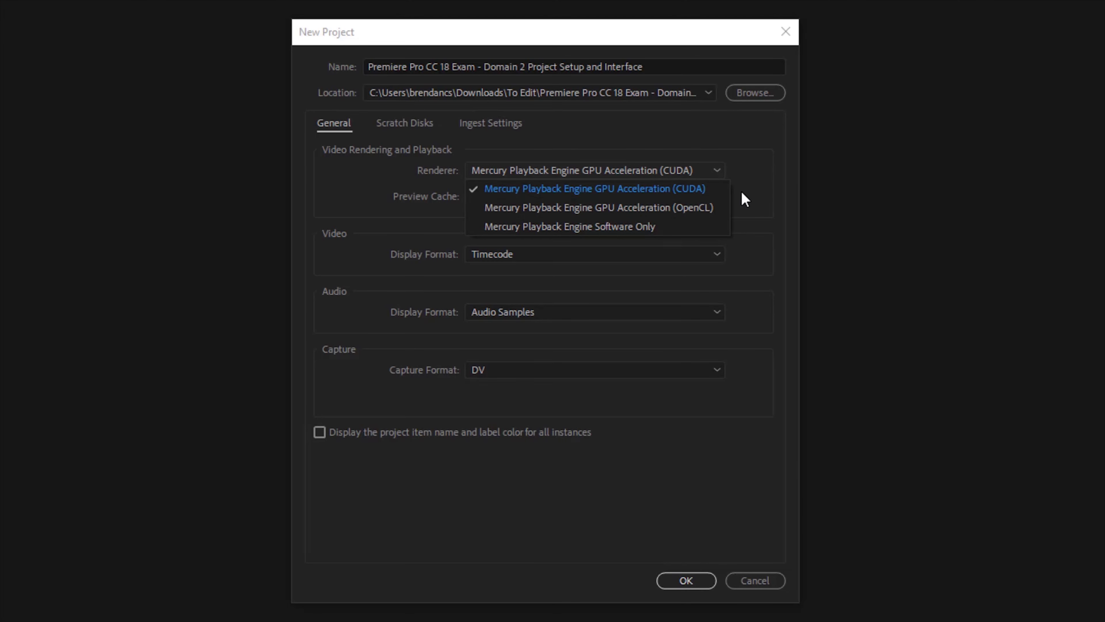
click(744, 199)
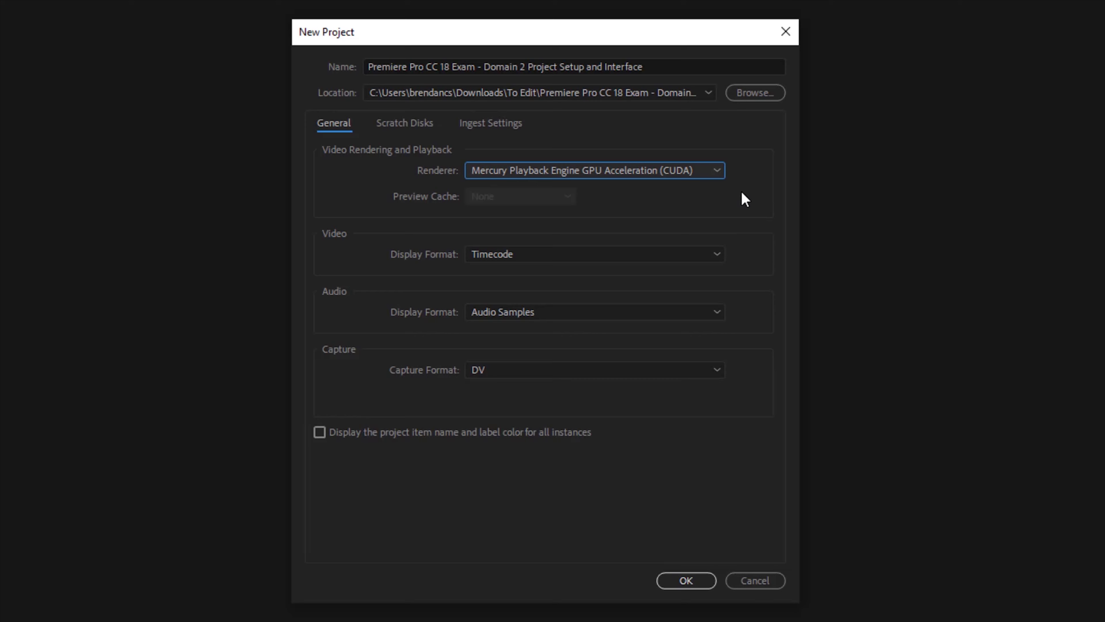
click(416, 124)
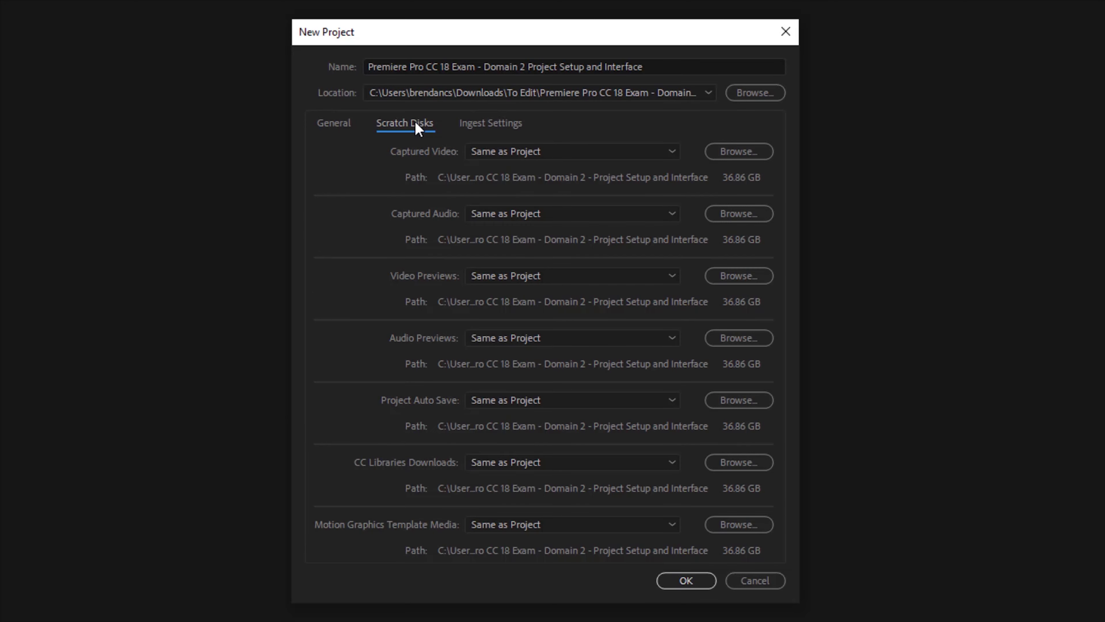
click(486, 127)
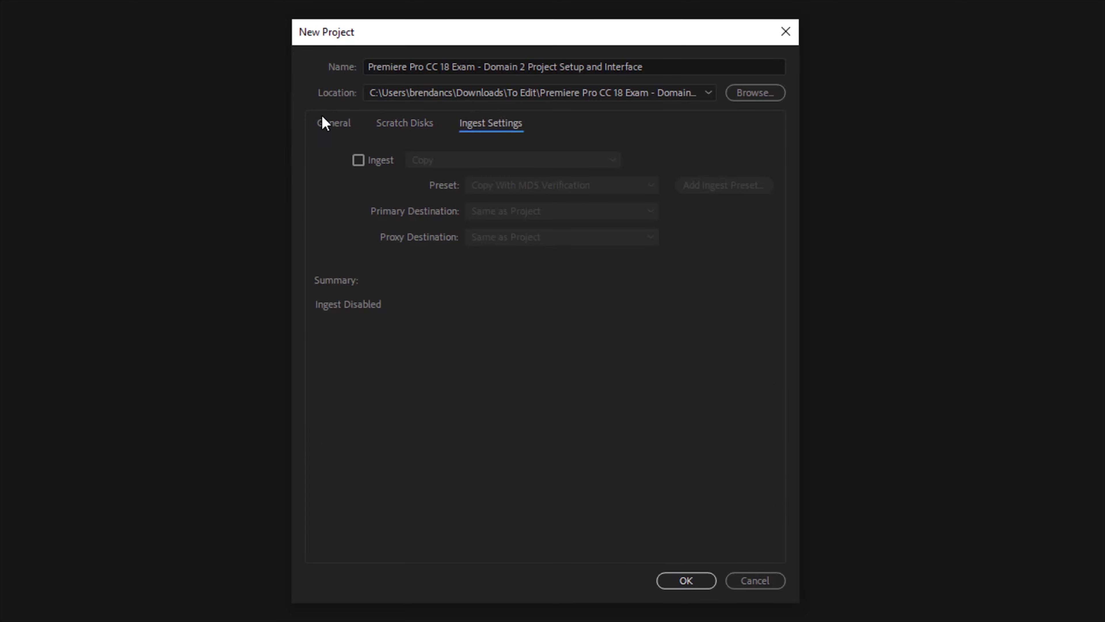
click(329, 122)
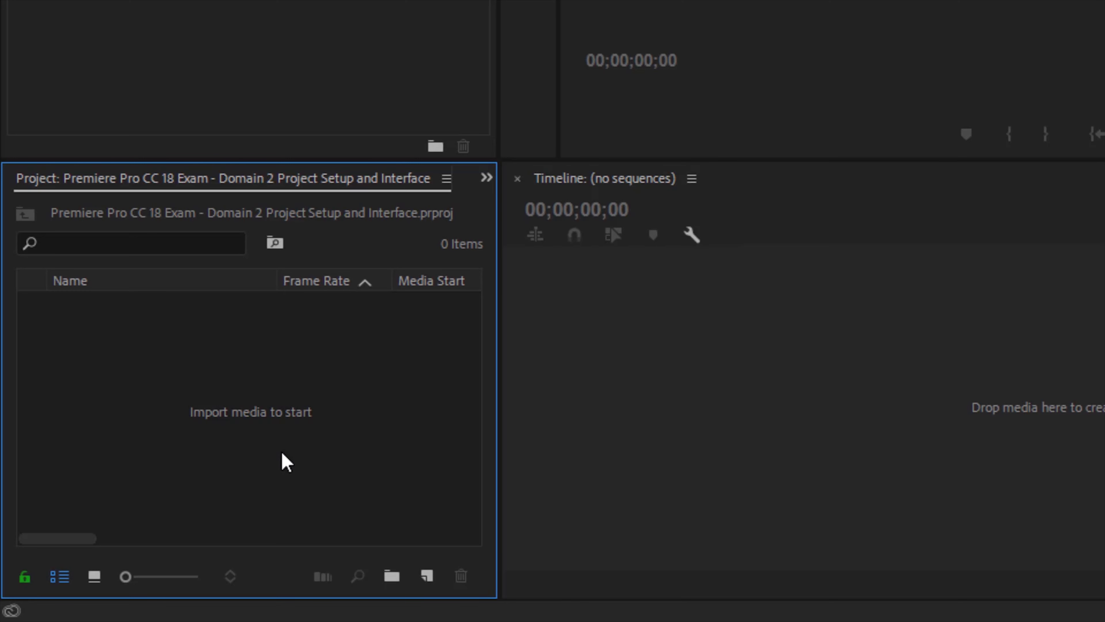
- Import the entire Working Files folder into the empty Project panel
double_click(285, 460)
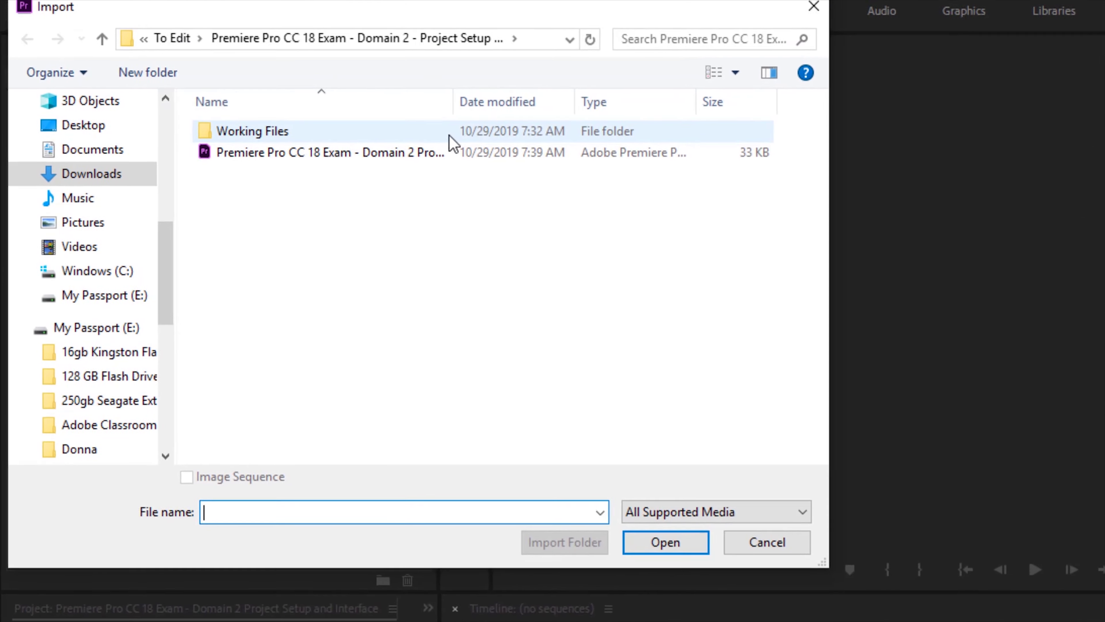
click(414, 138)
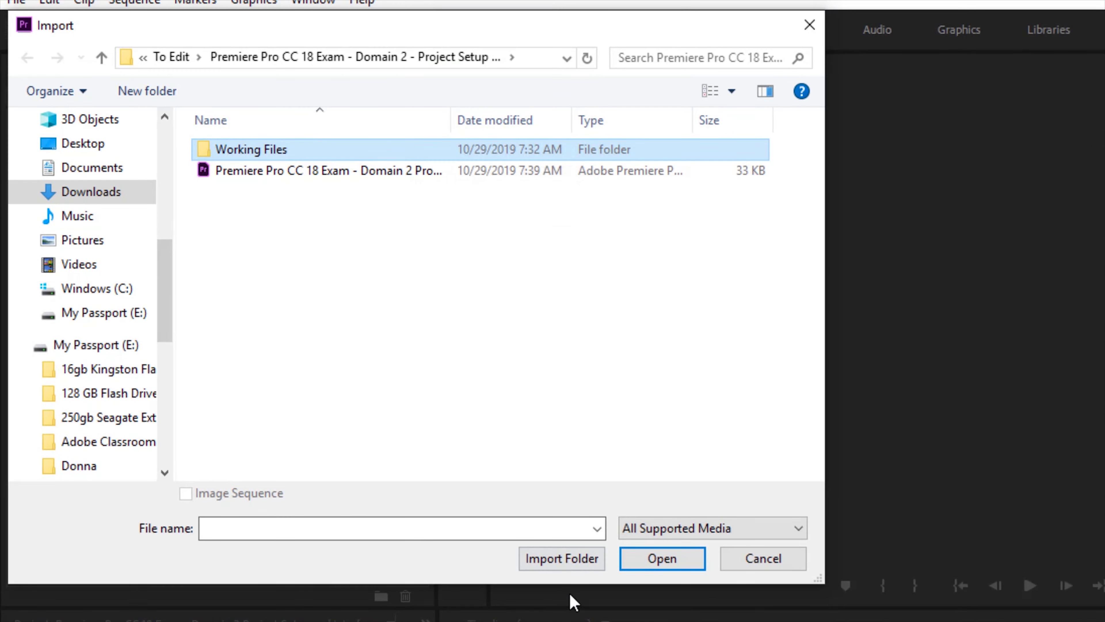
click(589, 565)
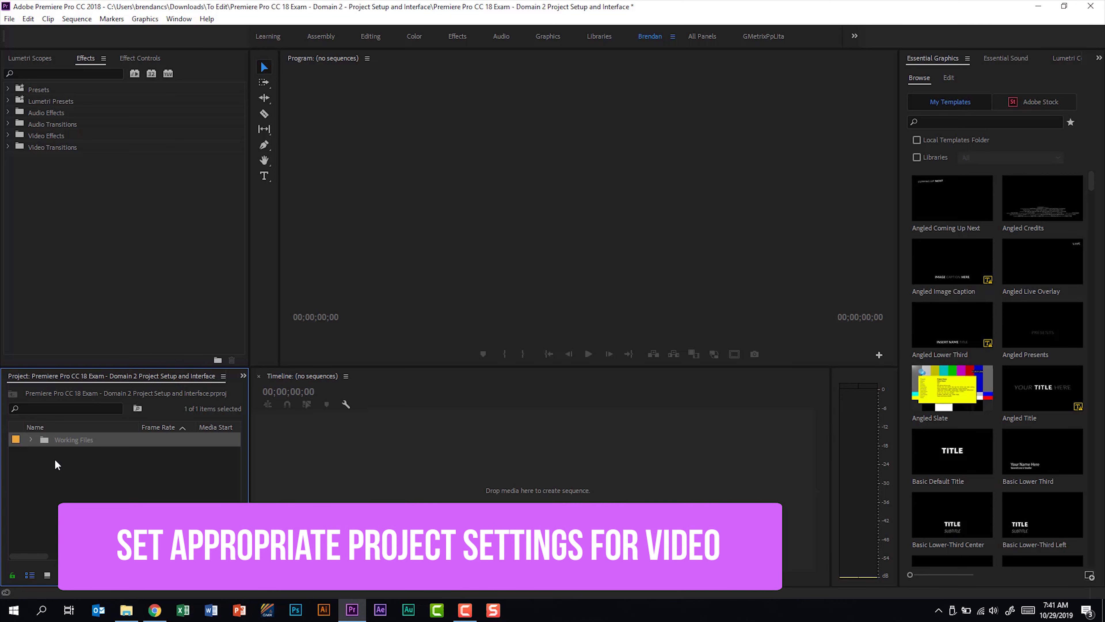
- Expand Working Files and maximize the Project panel to confirm the clip is 3840 x 2160 at 30 fps
click(33, 438)
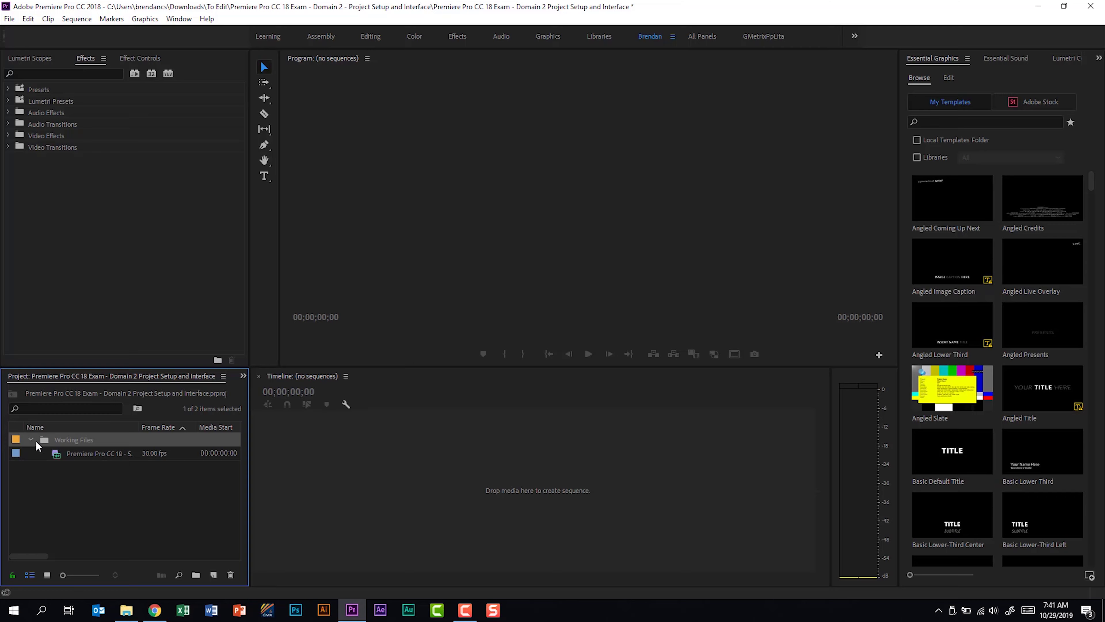
key(grave)
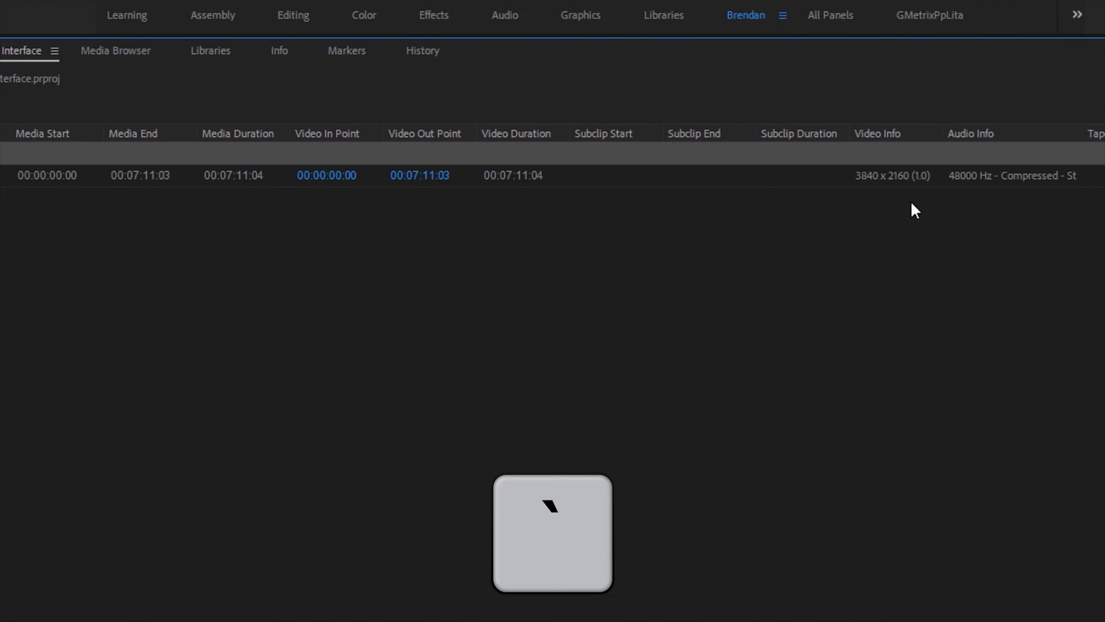
mouse_move(835, 148)
mouse_down()
mouse_move(936, 212)
mouse_move(955, 145)
mouse_up()
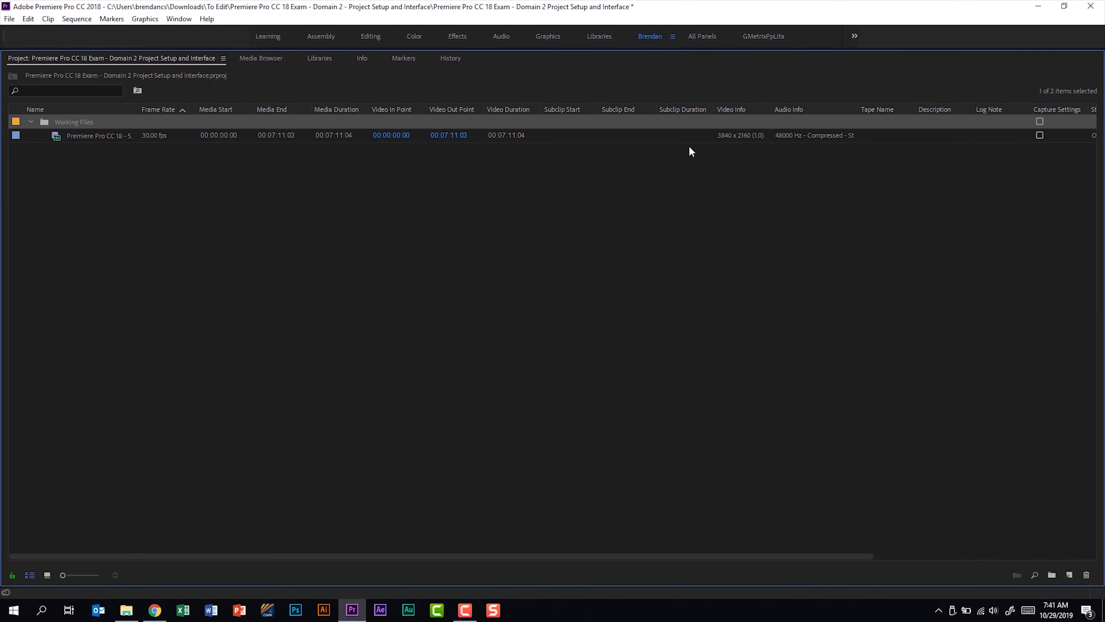
key(grave)
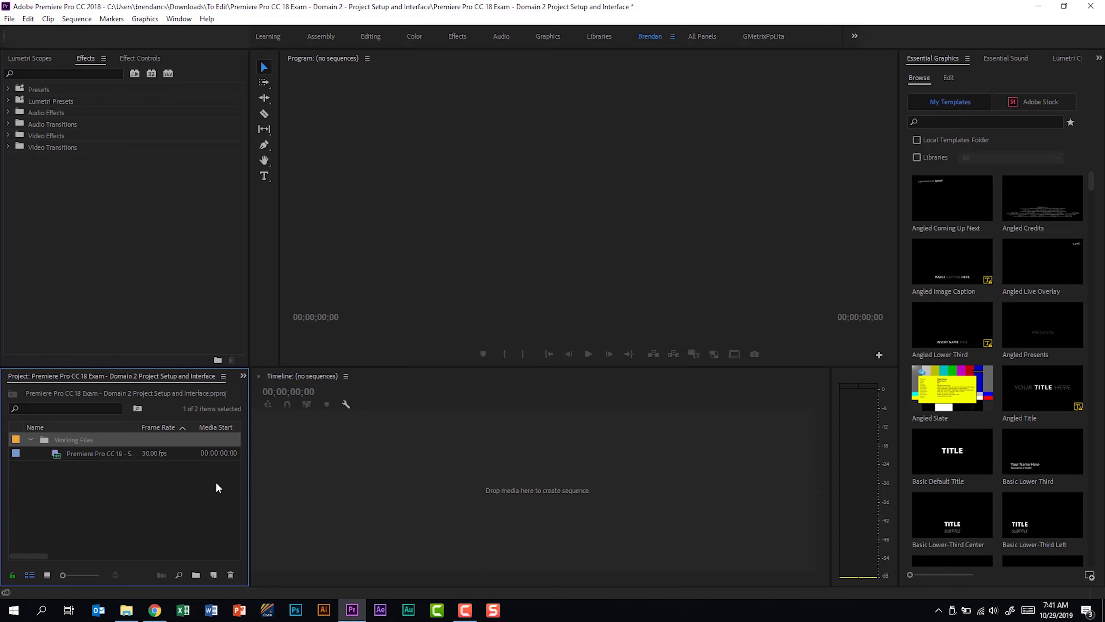
- Drag the clip into the timeline, then delete the resulting sequence from the project
click(73, 457)
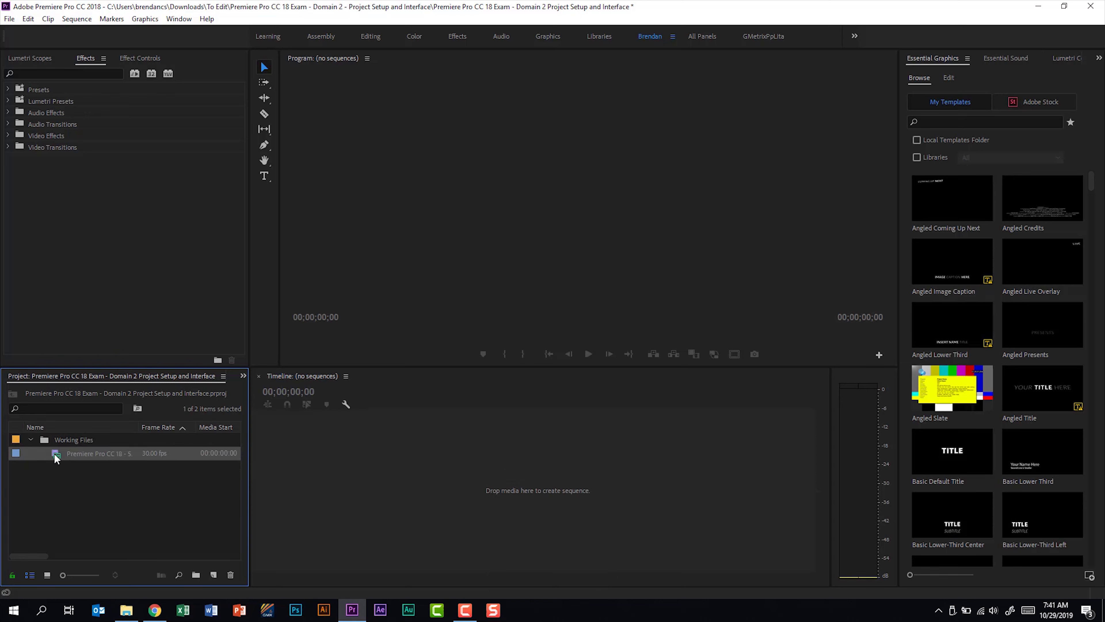
drag(55, 457, 450, 490)
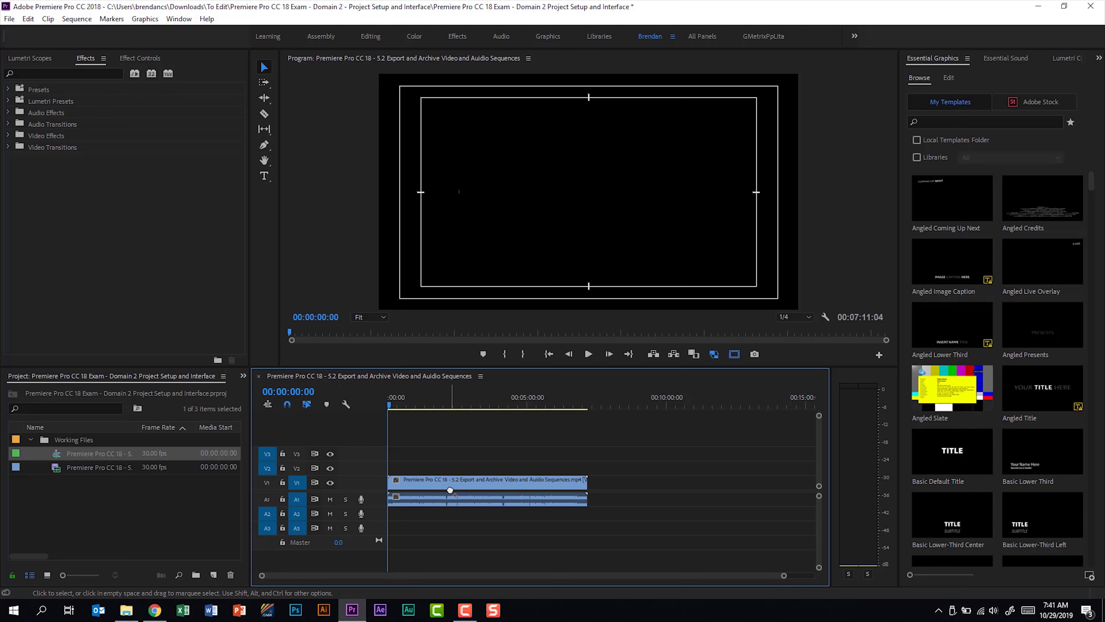
click(68, 454)
key(Escape)
key(Delete)
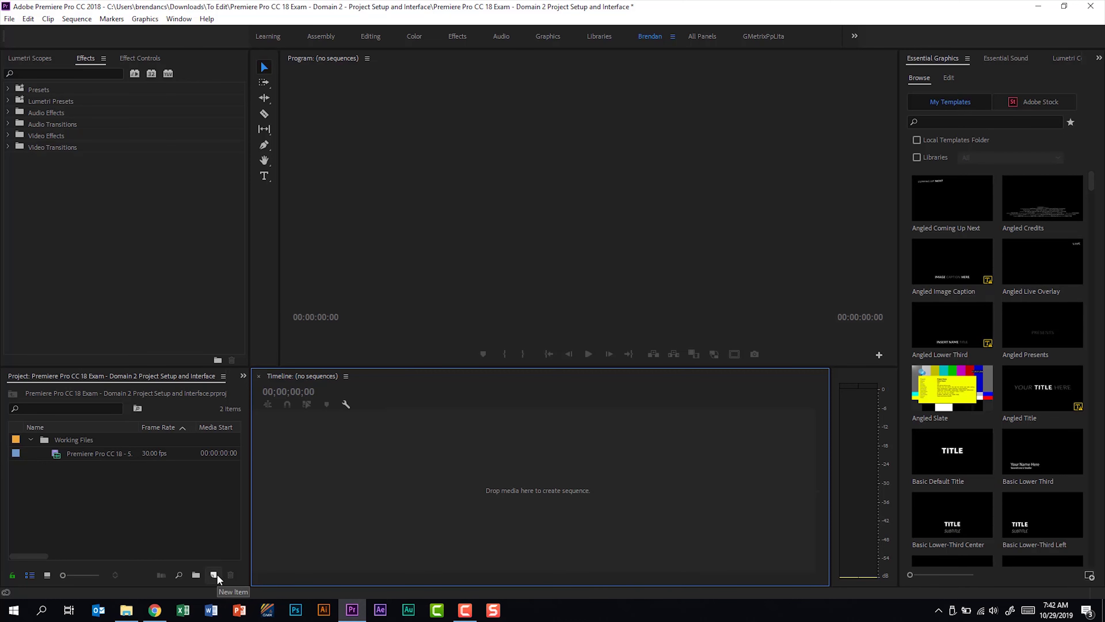
- Start a new sequence and choose the Digital SLR > 1080p > DSLR 1080p30 preset
click(215, 574)
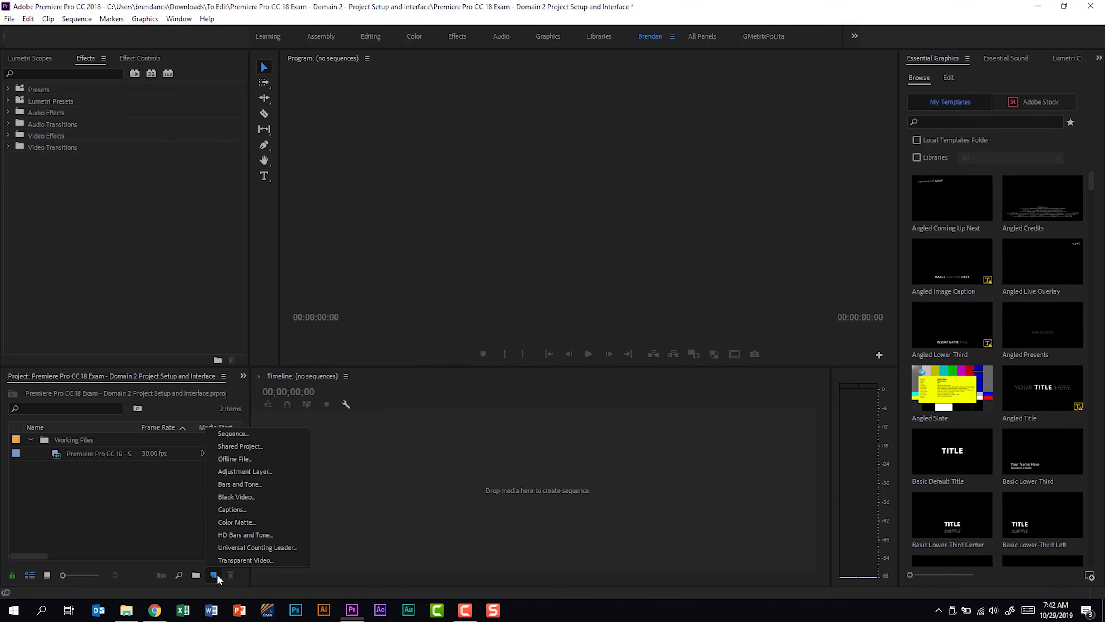
click(277, 433)
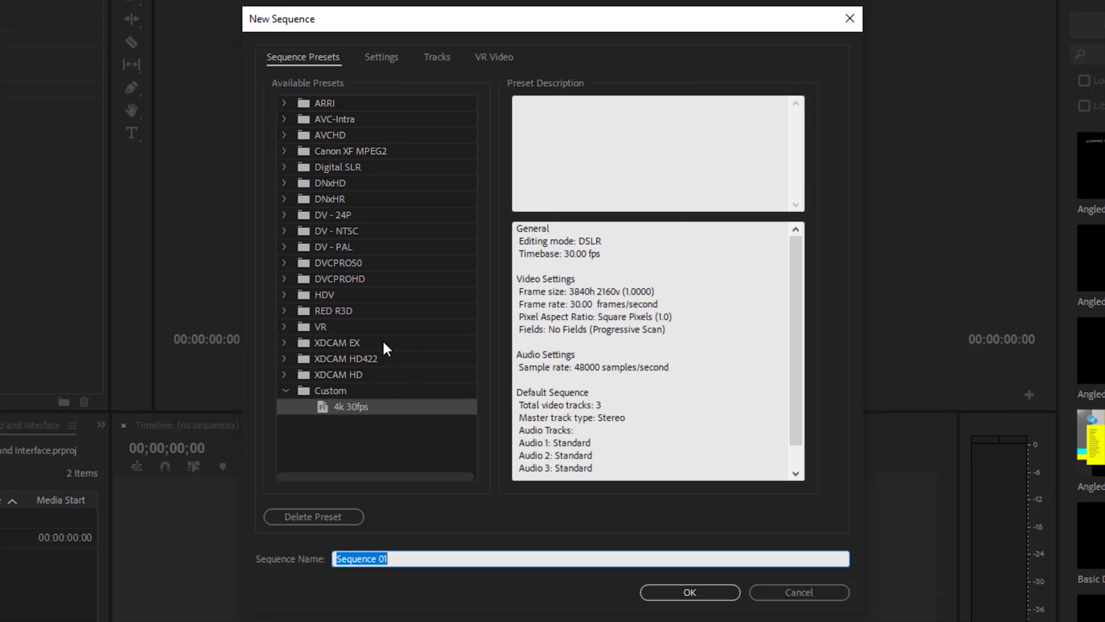
click(283, 167)
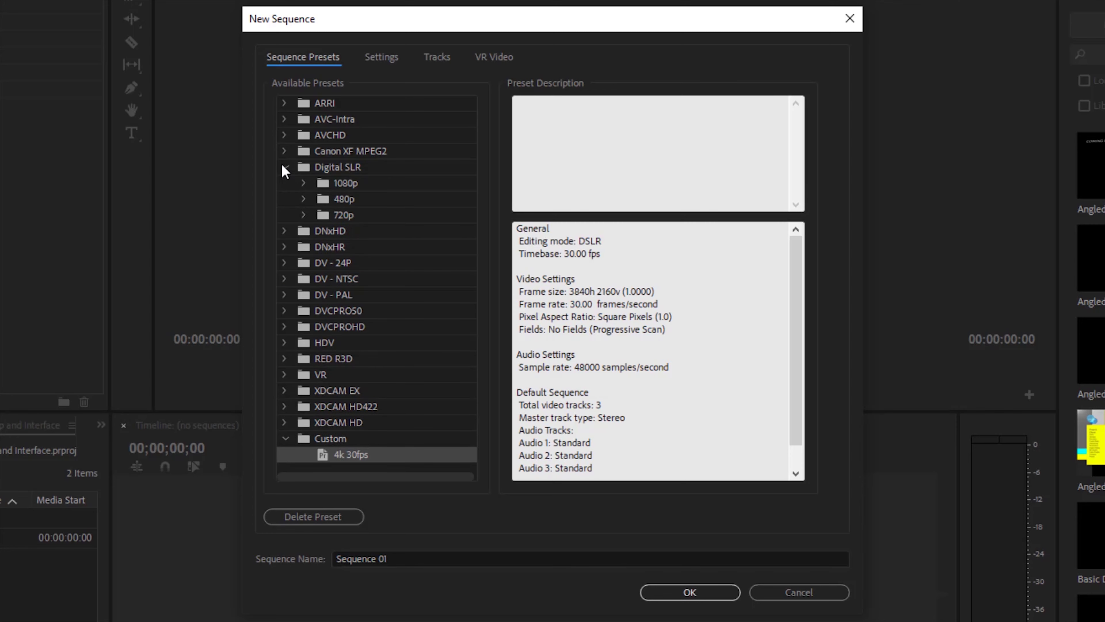
click(304, 183)
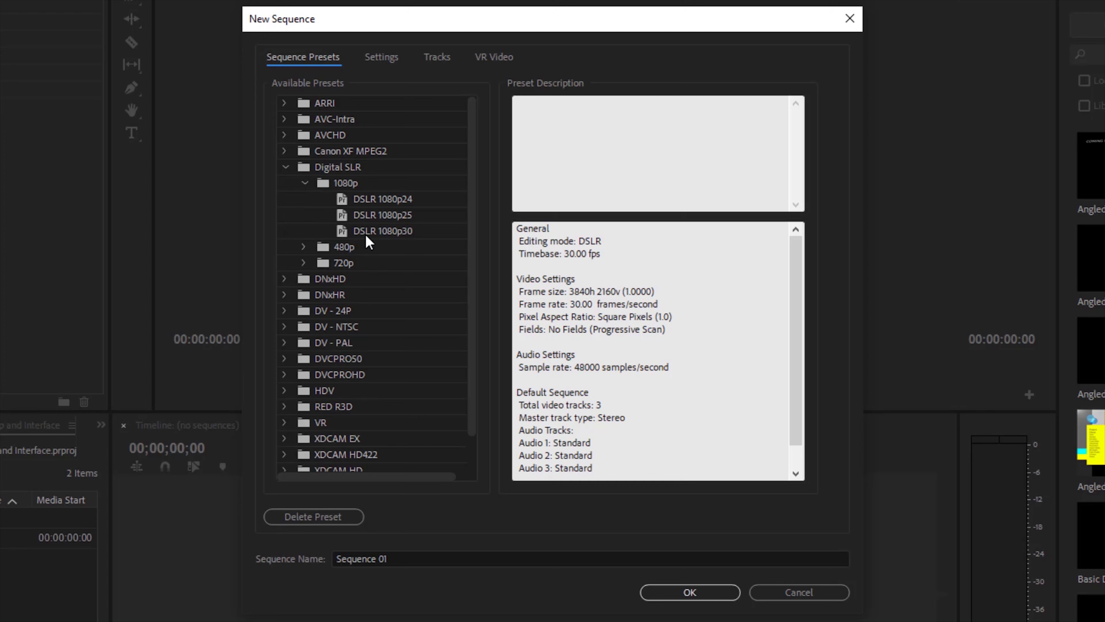
click(408, 238)
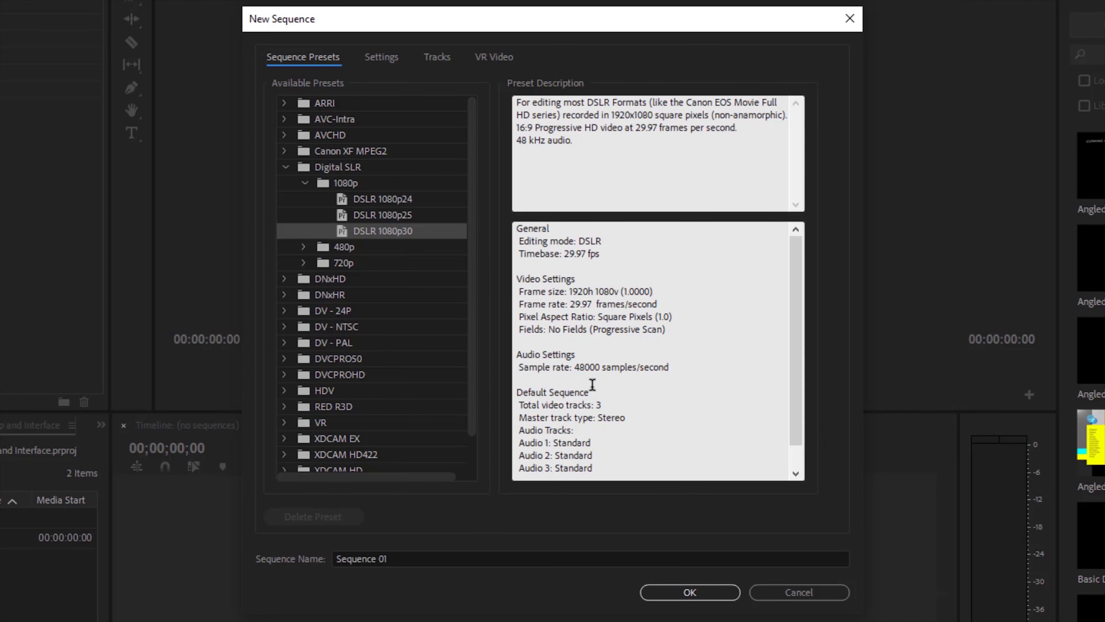
- Change the sequence timebase to 60.00 frames/second on the Settings tab
click(374, 60)
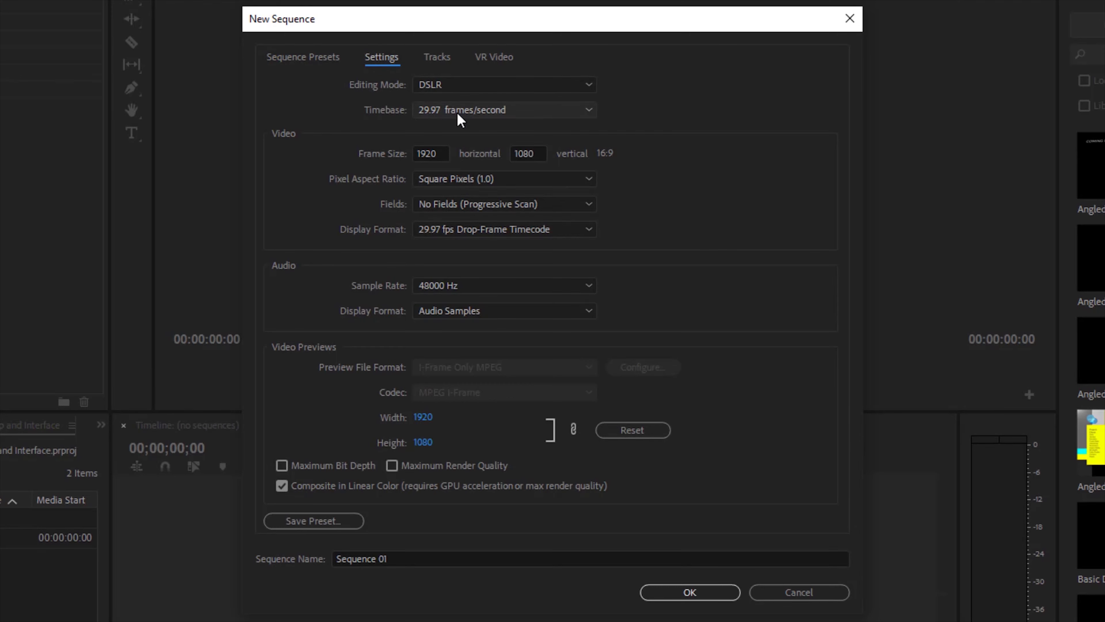
click(573, 111)
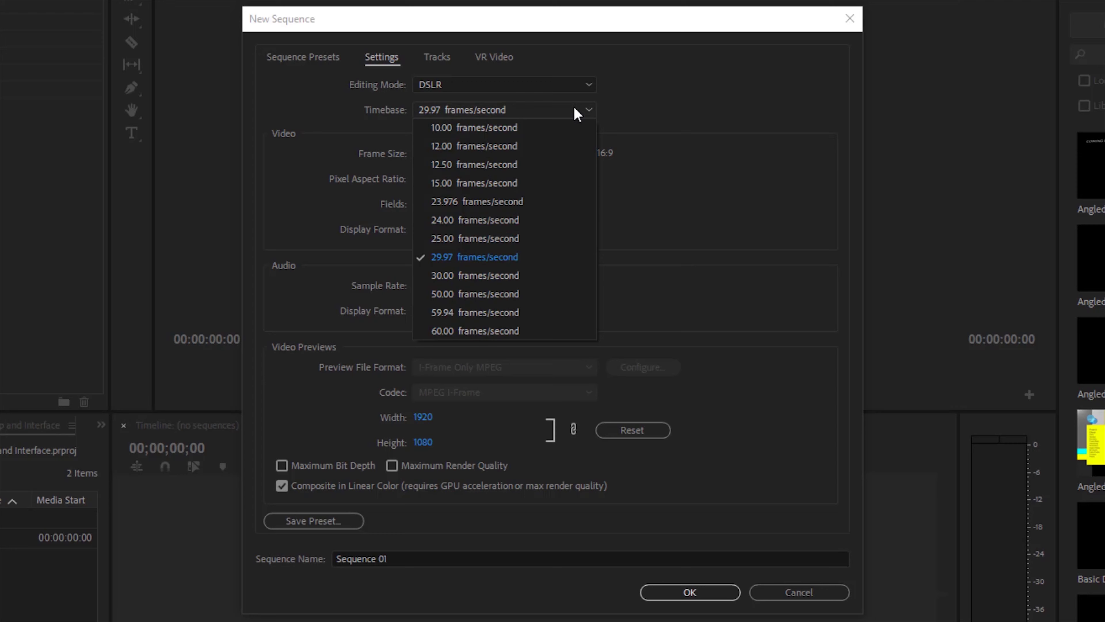
click(525, 332)
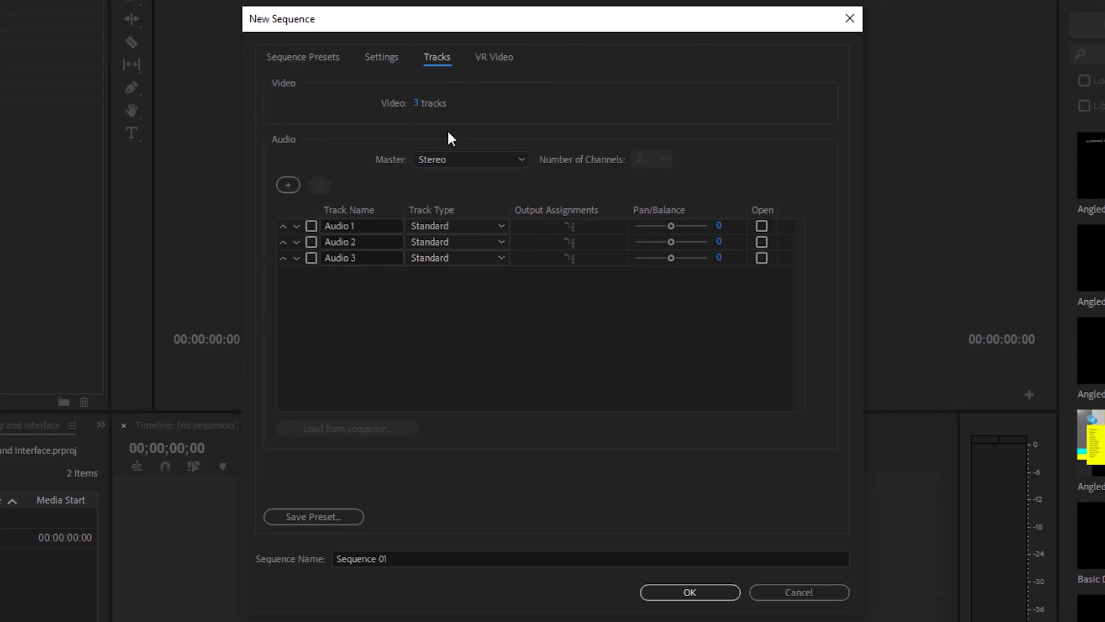
- Set the sequence to 10 video tracks with a Stereo audio master
click(431, 106)
text(10)
key(Return)
click(514, 161)
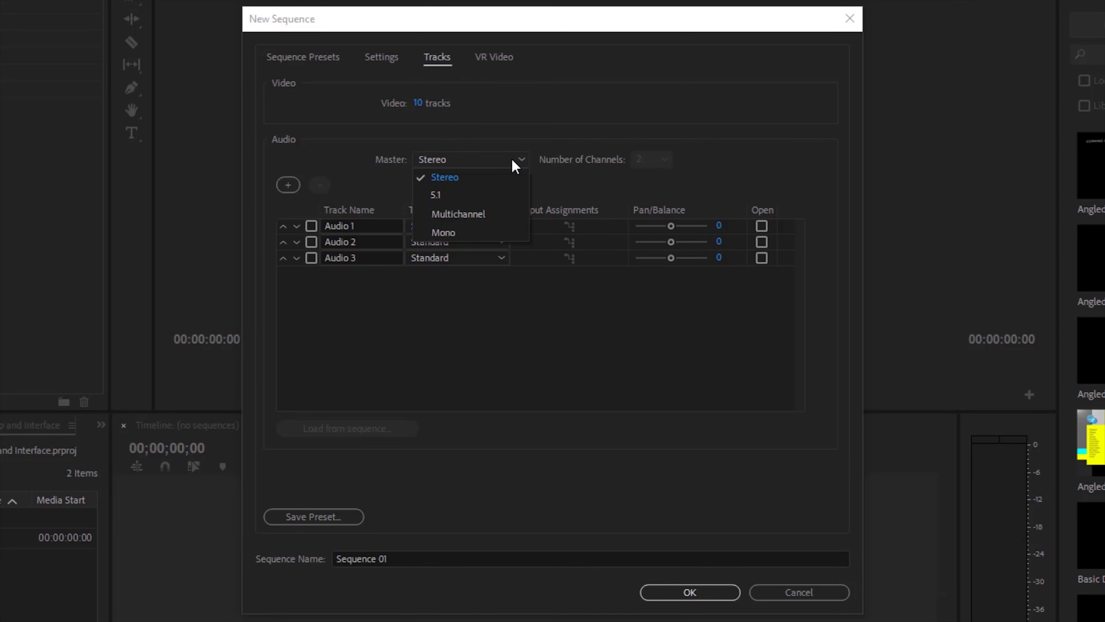
click(515, 165)
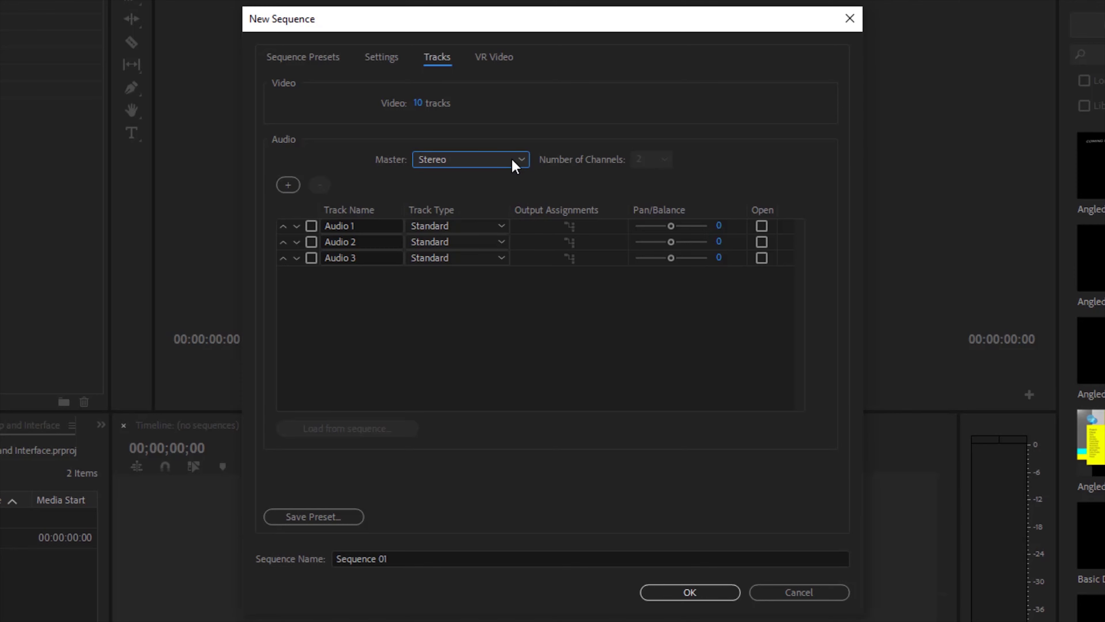
- Make four Standard audio tracks and name the sequence 'Test'
click(286, 185)
click(286, 185)
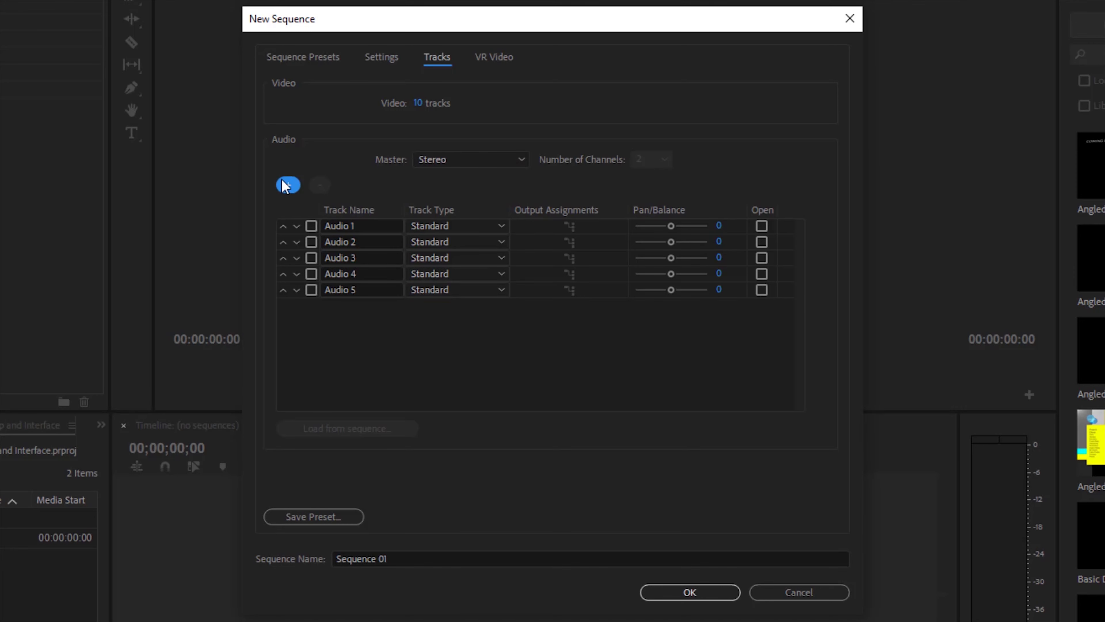
click(312, 290)
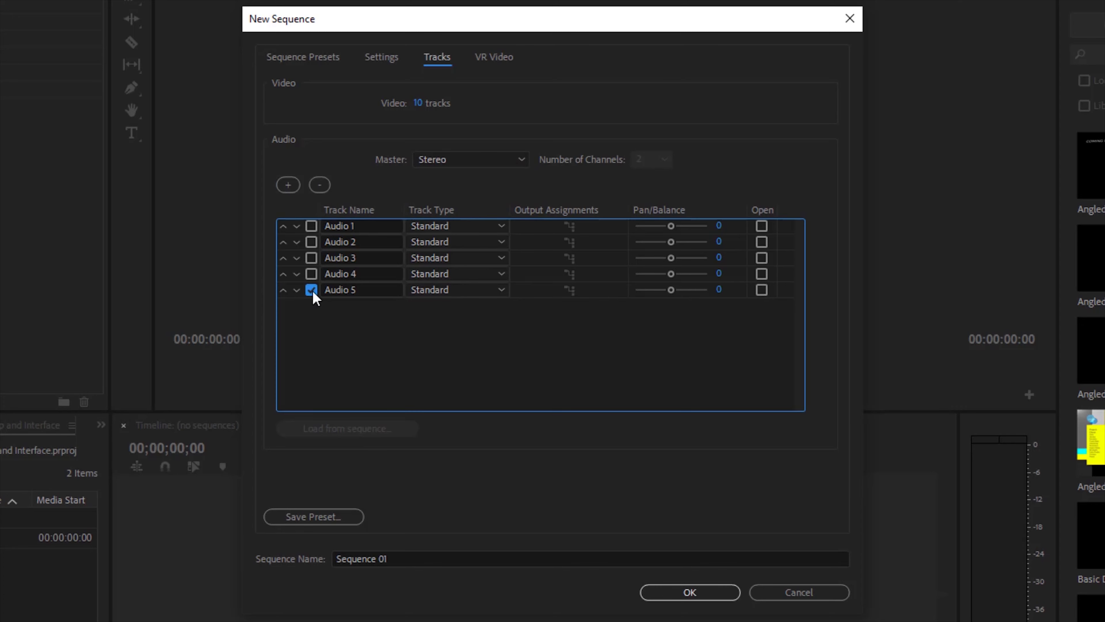
click(323, 184)
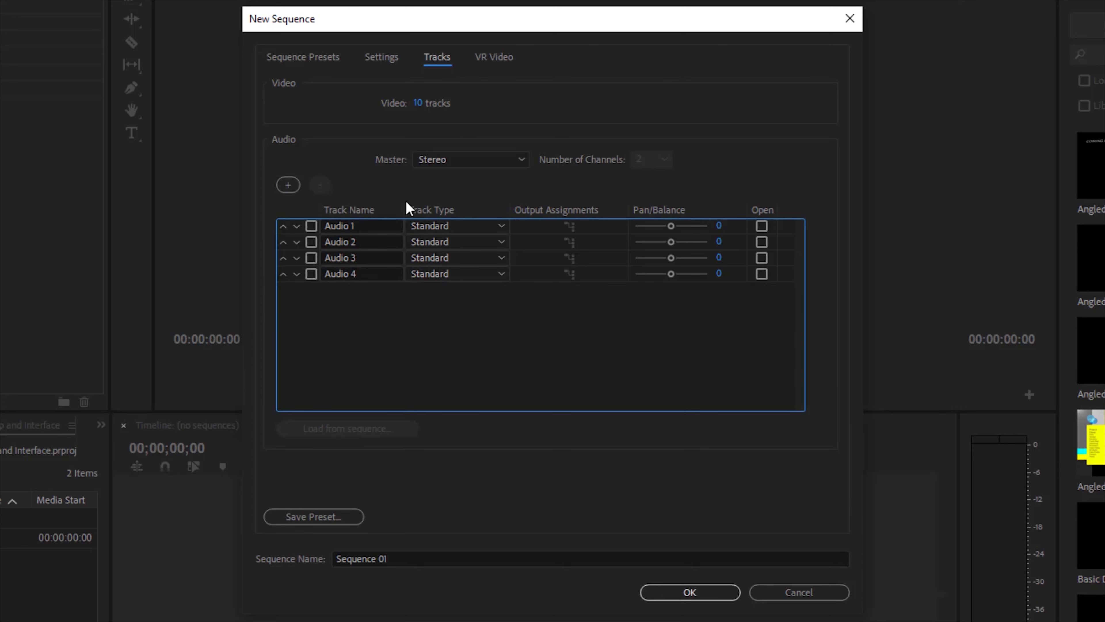
click(483, 227)
click(483, 227)
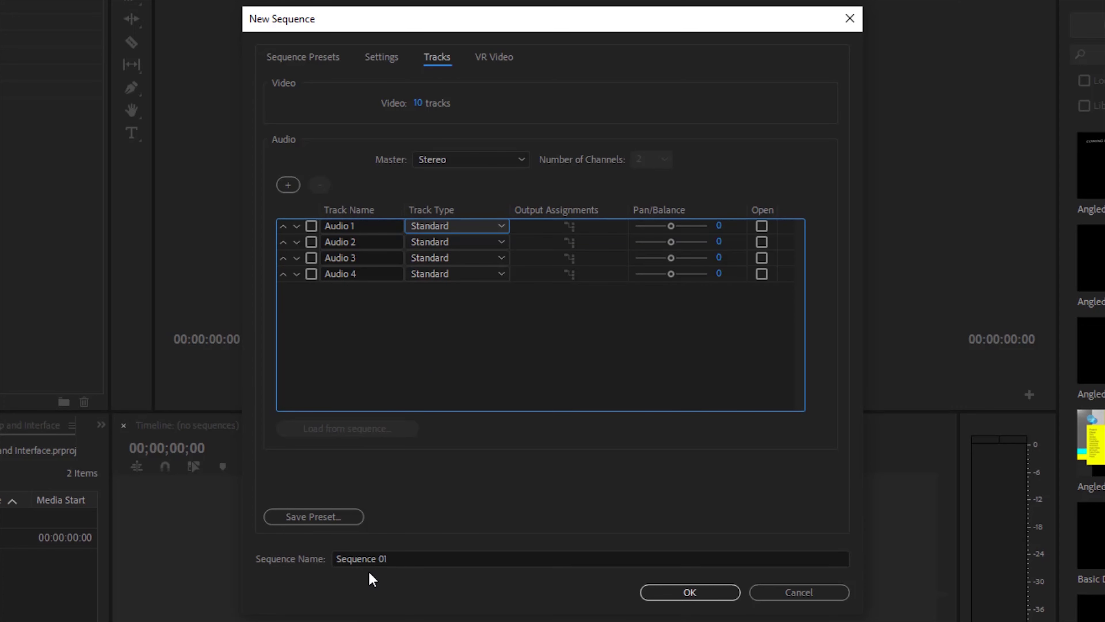
click(416, 558)
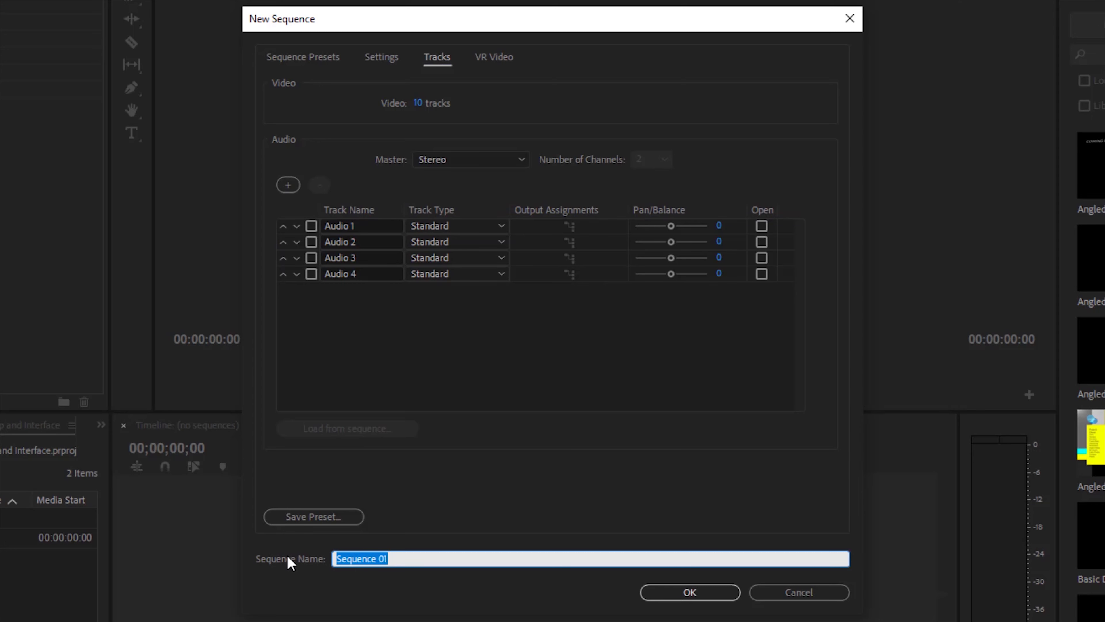
text(Test)
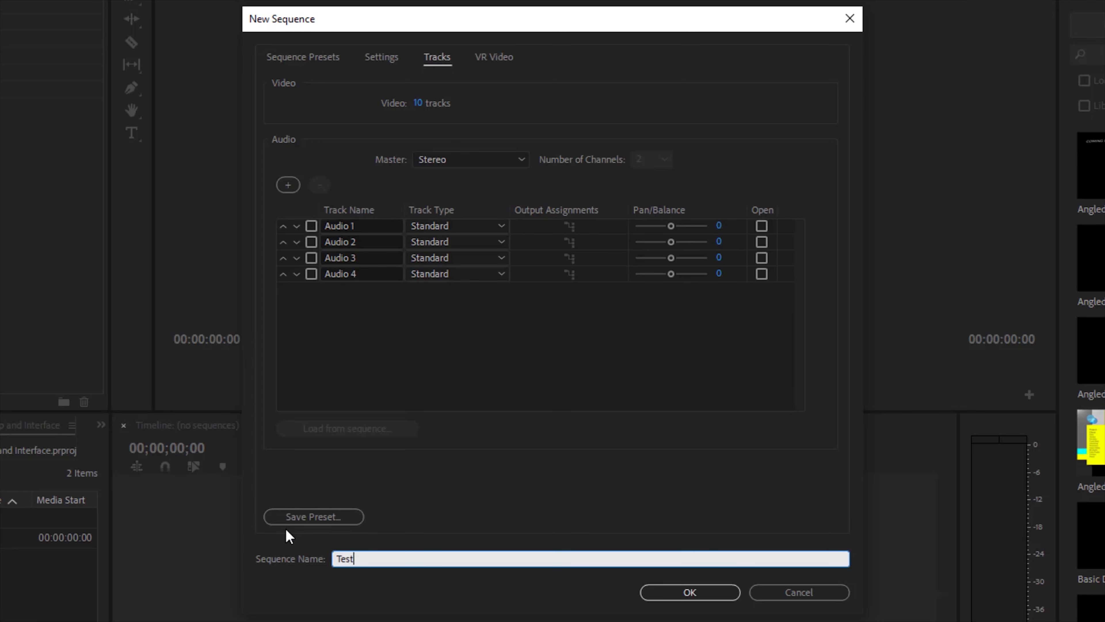
- Confirm the New Sequence dialog so 'Test' opens in the Timeline with V1–V10 and A1–A4
click(678, 589)
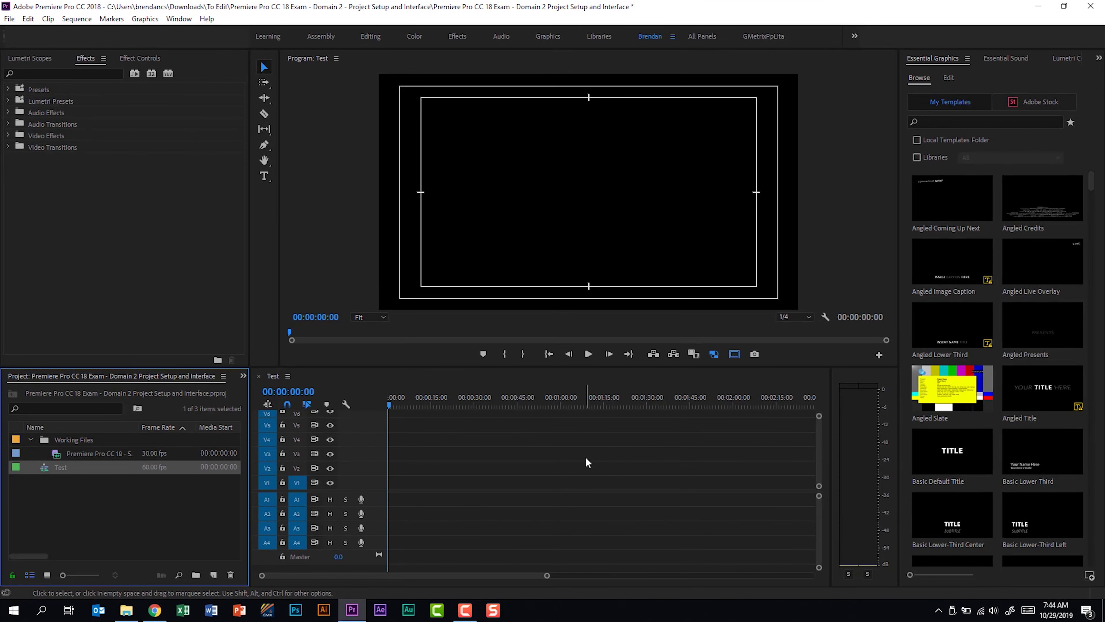